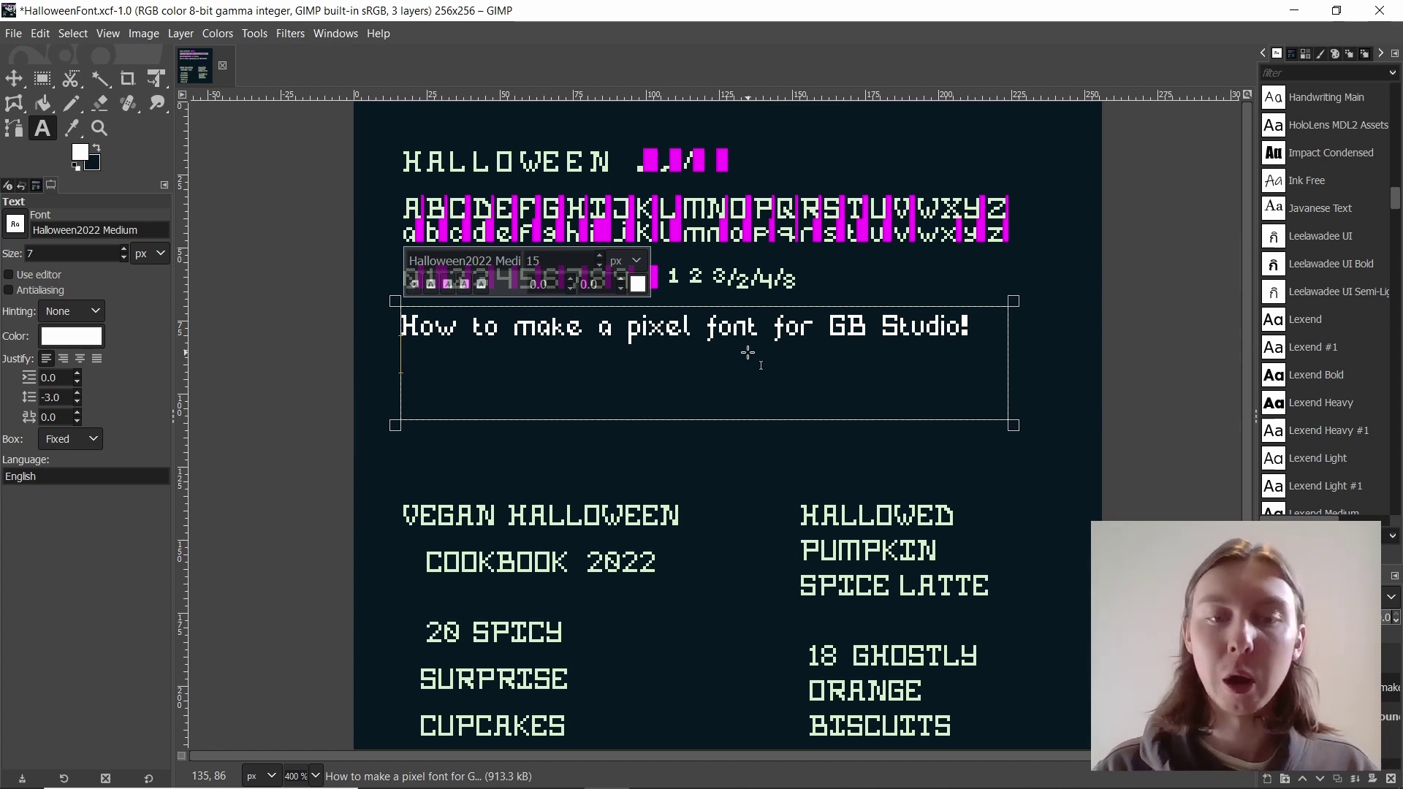
- Turn on GIMP's grid overlay and zoom in on the Halloween font alphabet rows
{"action": "left_click", "coordinate": [108, 32]}
{"action": "left_click", "coordinate": [146, 404]}
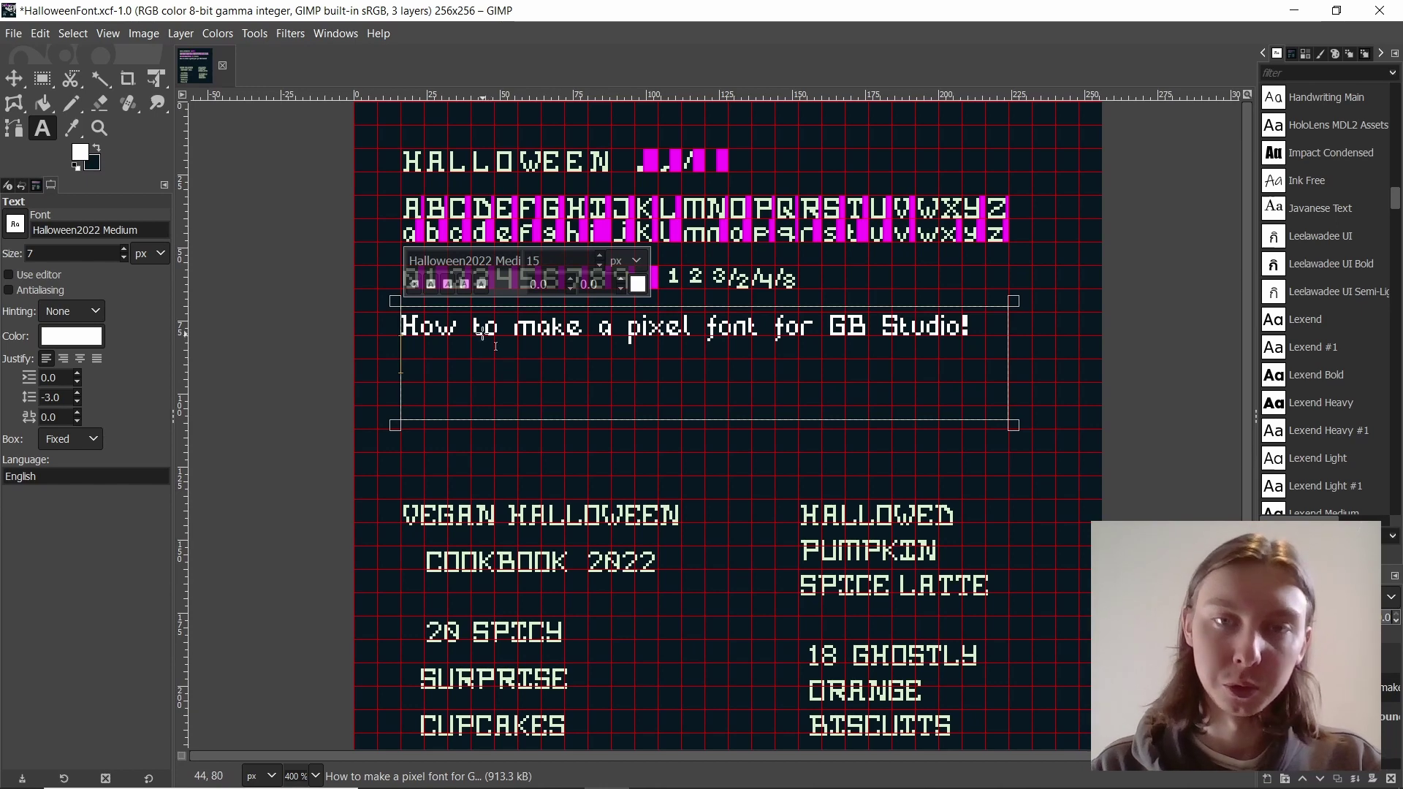
{"action": "scroll", "coordinate": [438, 196], "scroll_direction": "up", "scroll_amount": 2, "text": "ctrl"}
{"action": "scroll", "coordinate": [432, 199], "scroll_direction": "up", "scroll_amount": 1, "text": "ctrl"}
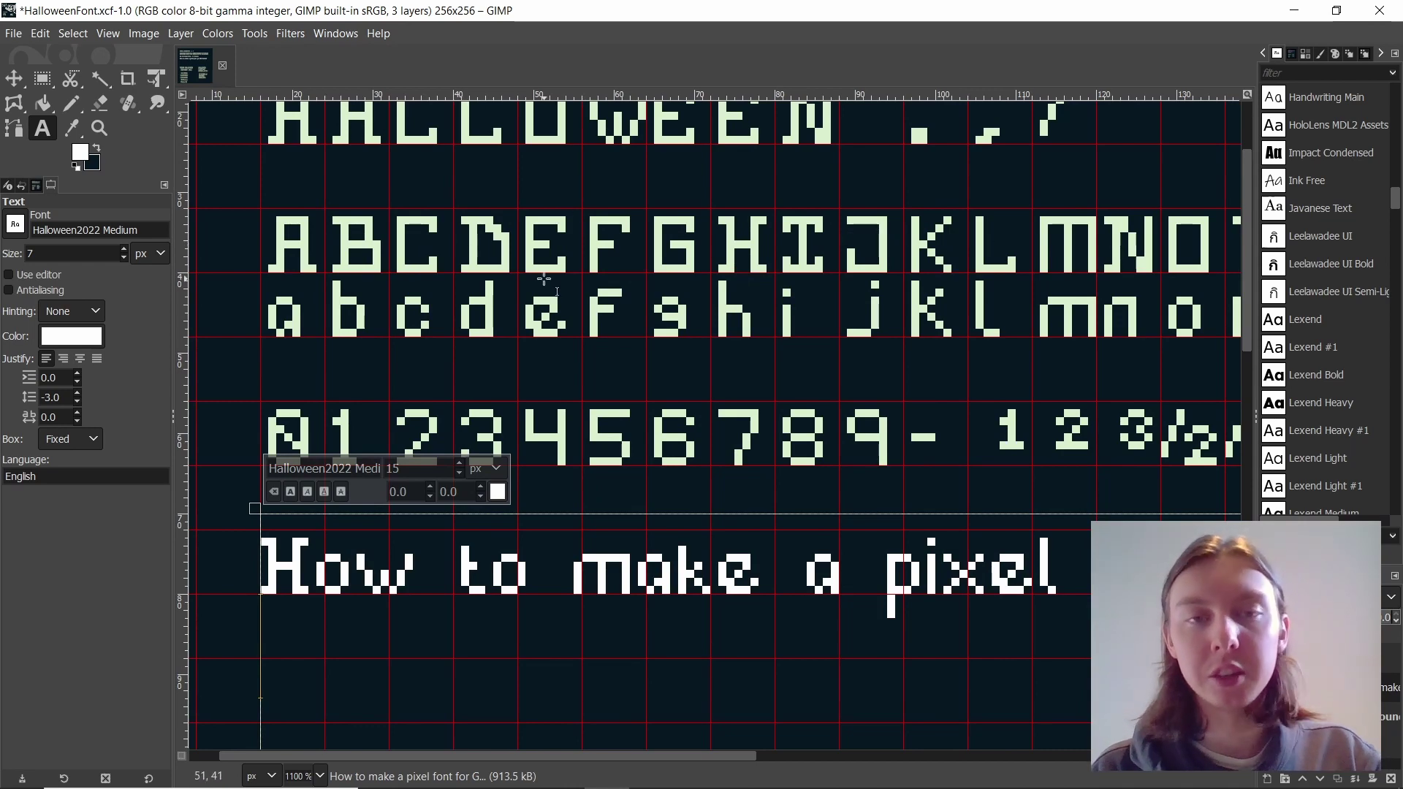
- On the alphabet text layer, draw an 8×8 rectangular selection around the letter A, then clear it
{"action": "scroll", "coordinate": [516, 286], "scroll_direction": "down", "scroll_amount": 2, "text": "ctrl"}
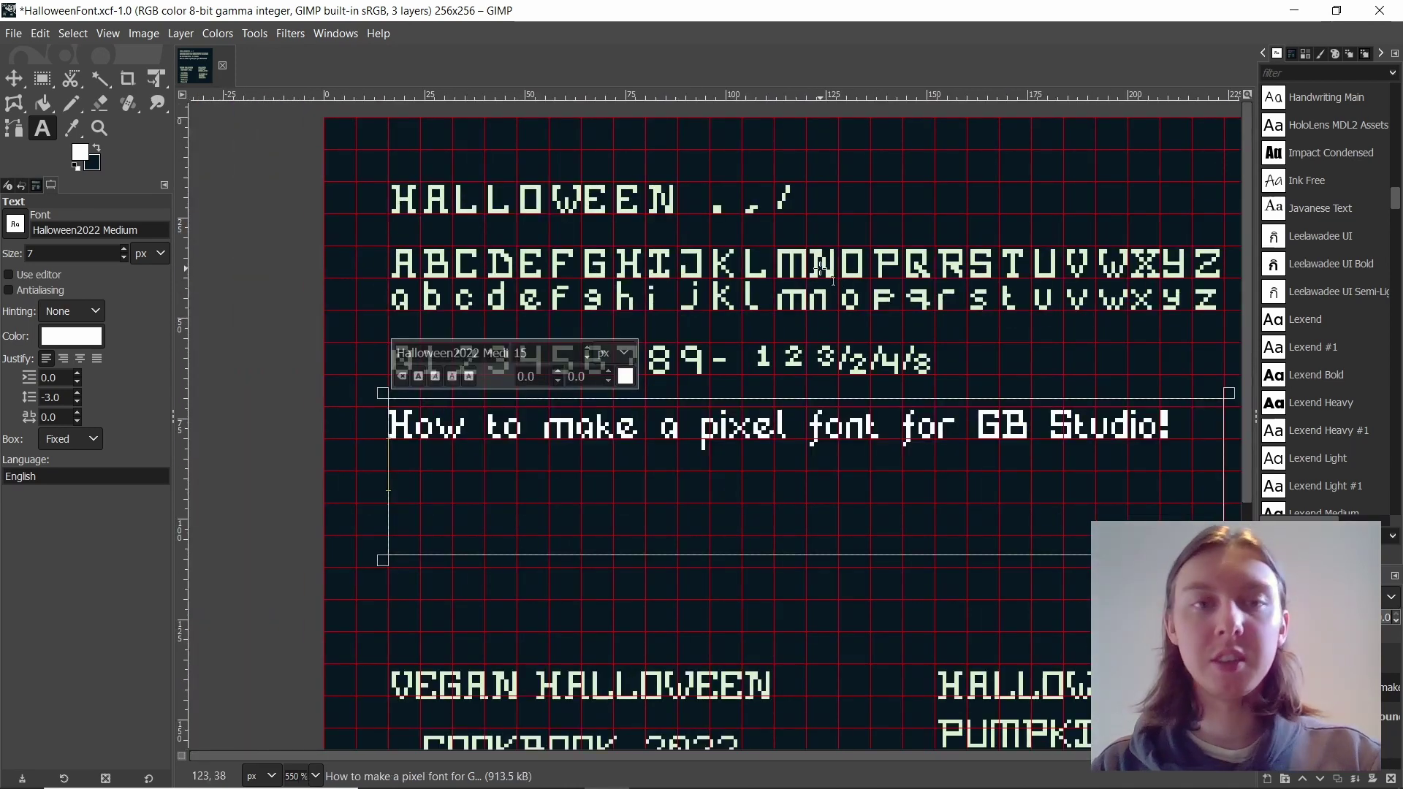
{"action": "left_click", "coordinate": [736, 288]}
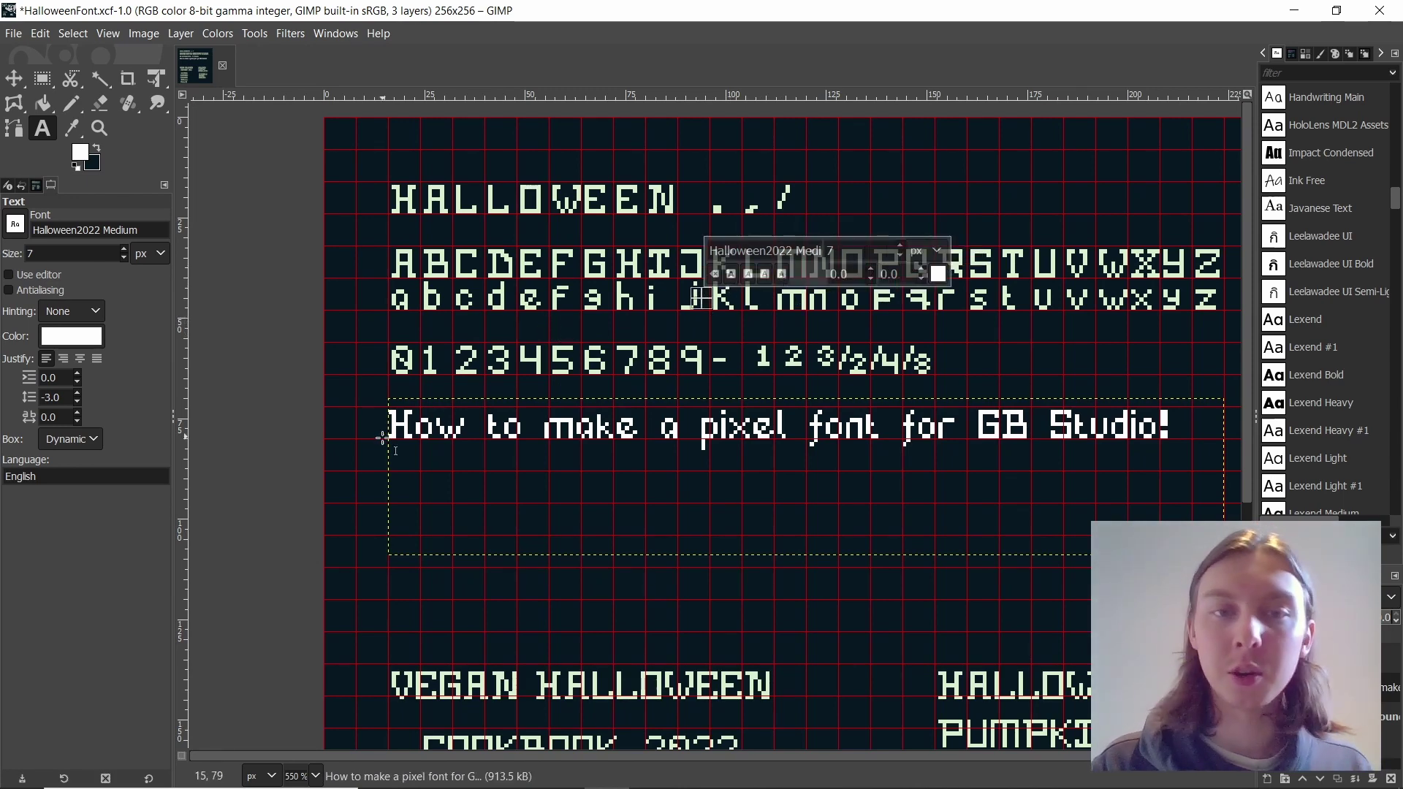
{"action": "scroll", "coordinate": [383, 439], "scroll_direction": "up", "scroll_amount": 1, "text": "ctrl"}
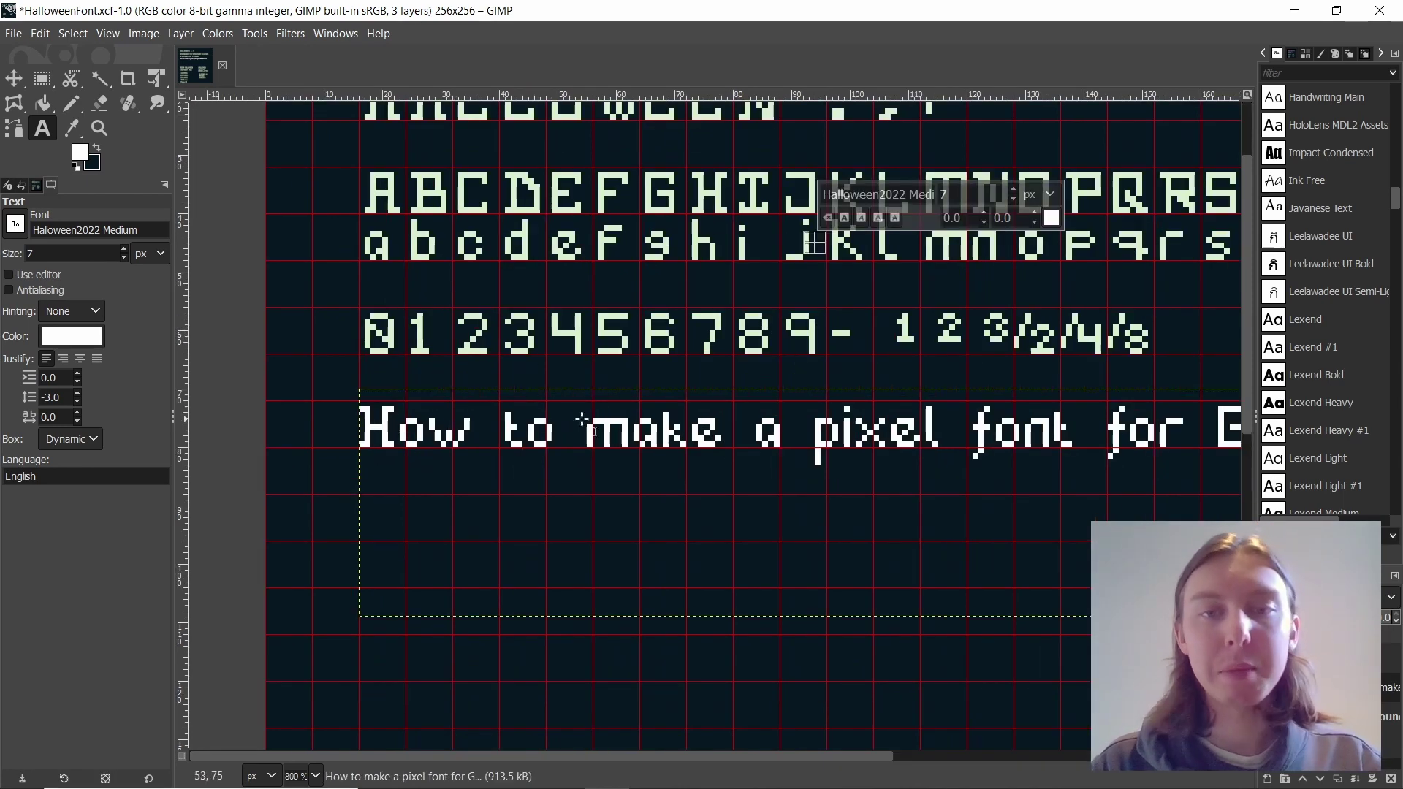
{"action": "left_click", "coordinate": [41, 78]}
{"action": "key", "text": "shift+ctrl+j"}
{"action": "scroll", "coordinate": [262, 235], "scroll_direction": "up", "scroll_amount": 4, "text": "ctrl"}
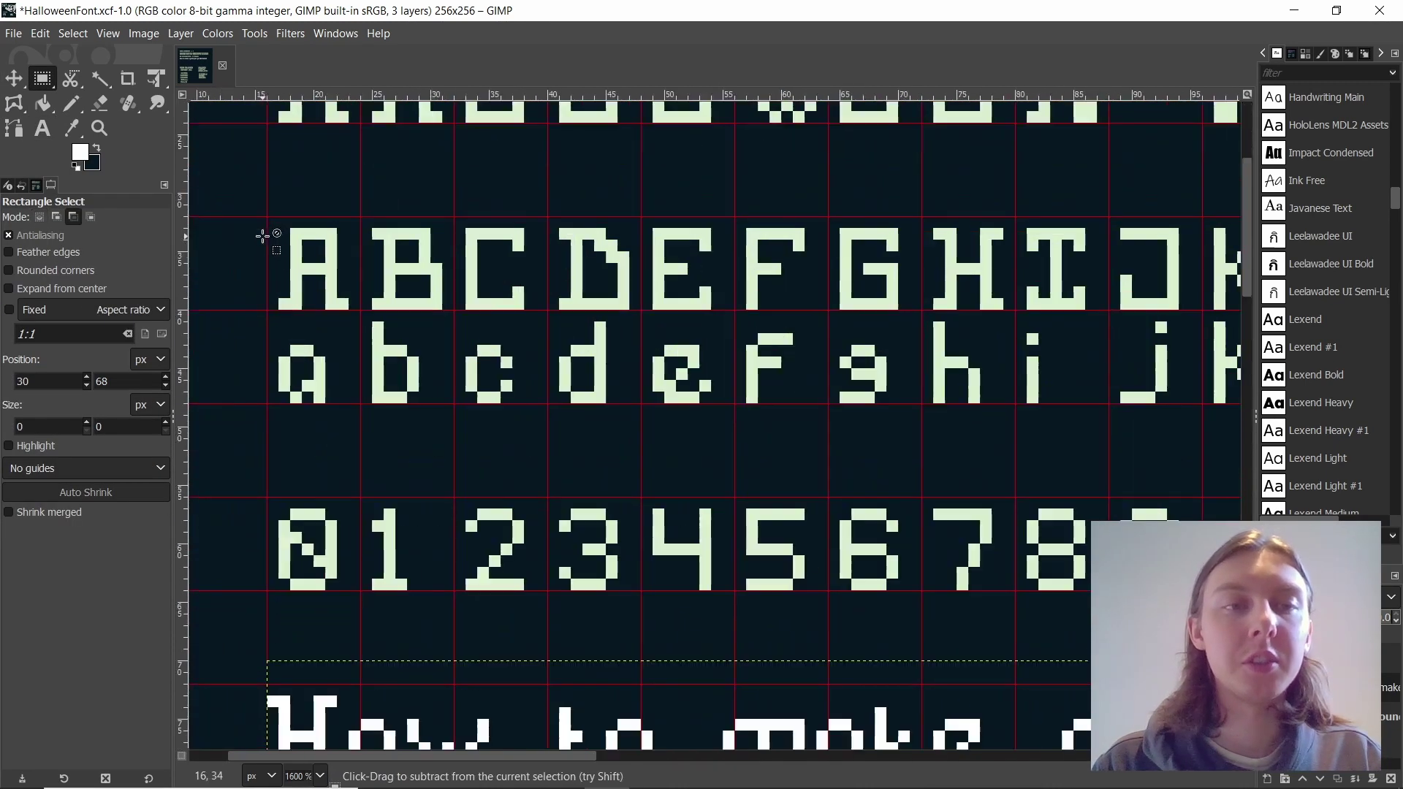
{"action": "scroll", "coordinate": [261, 236], "scroll_direction": "up", "scroll_amount": 2, "text": "ctrl"}
{"action": "left_click_drag", "start_coordinate": [260, 198], "coordinate": [448, 370]}
{"action": "scroll", "coordinate": [485, 344], "scroll_direction": "down", "scroll_amount": 2, "text": "ctrl"}
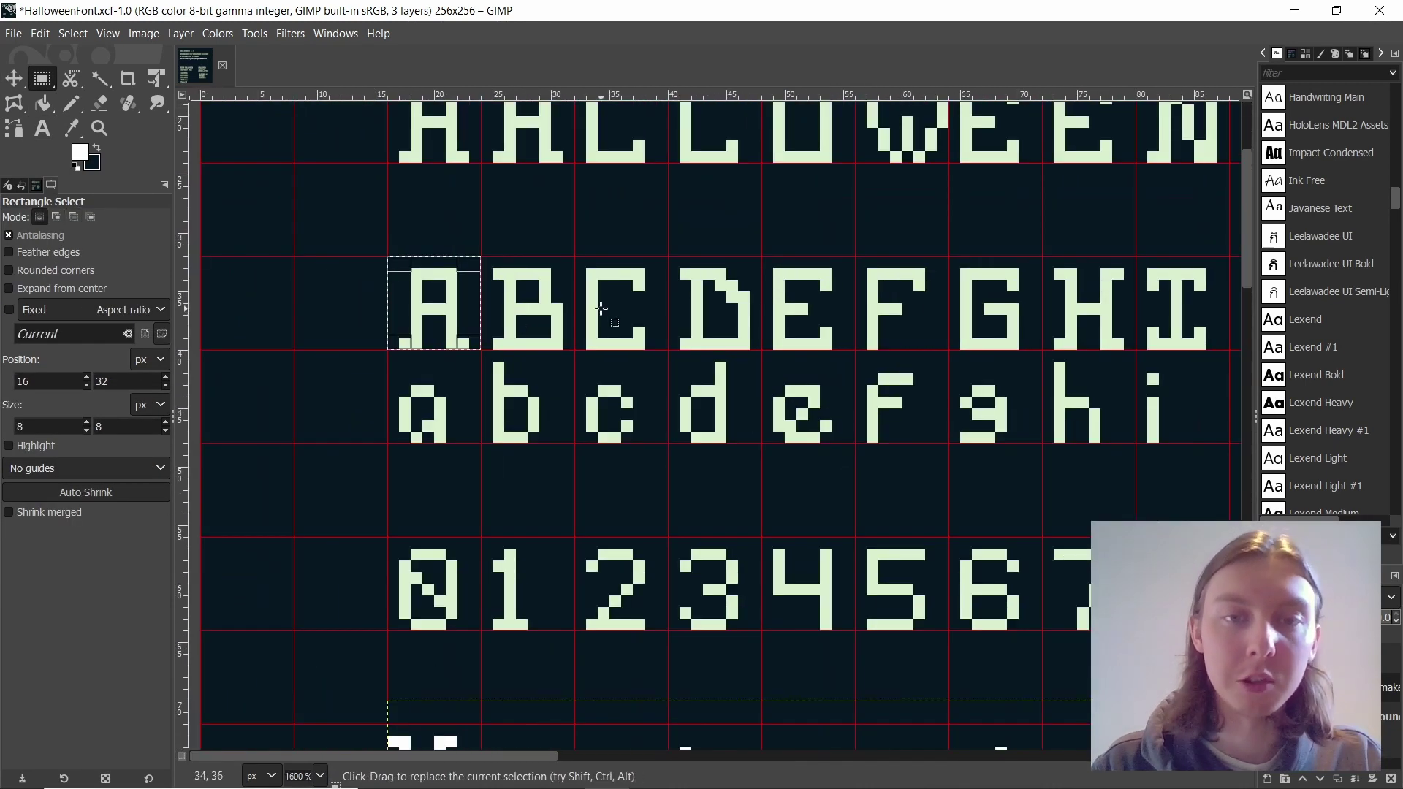
{"action": "left_click", "coordinate": [602, 309]}
{"action": "scroll", "coordinate": [602, 309], "scroll_direction": "down", "scroll_amount": 3, "text": "ctrl"}
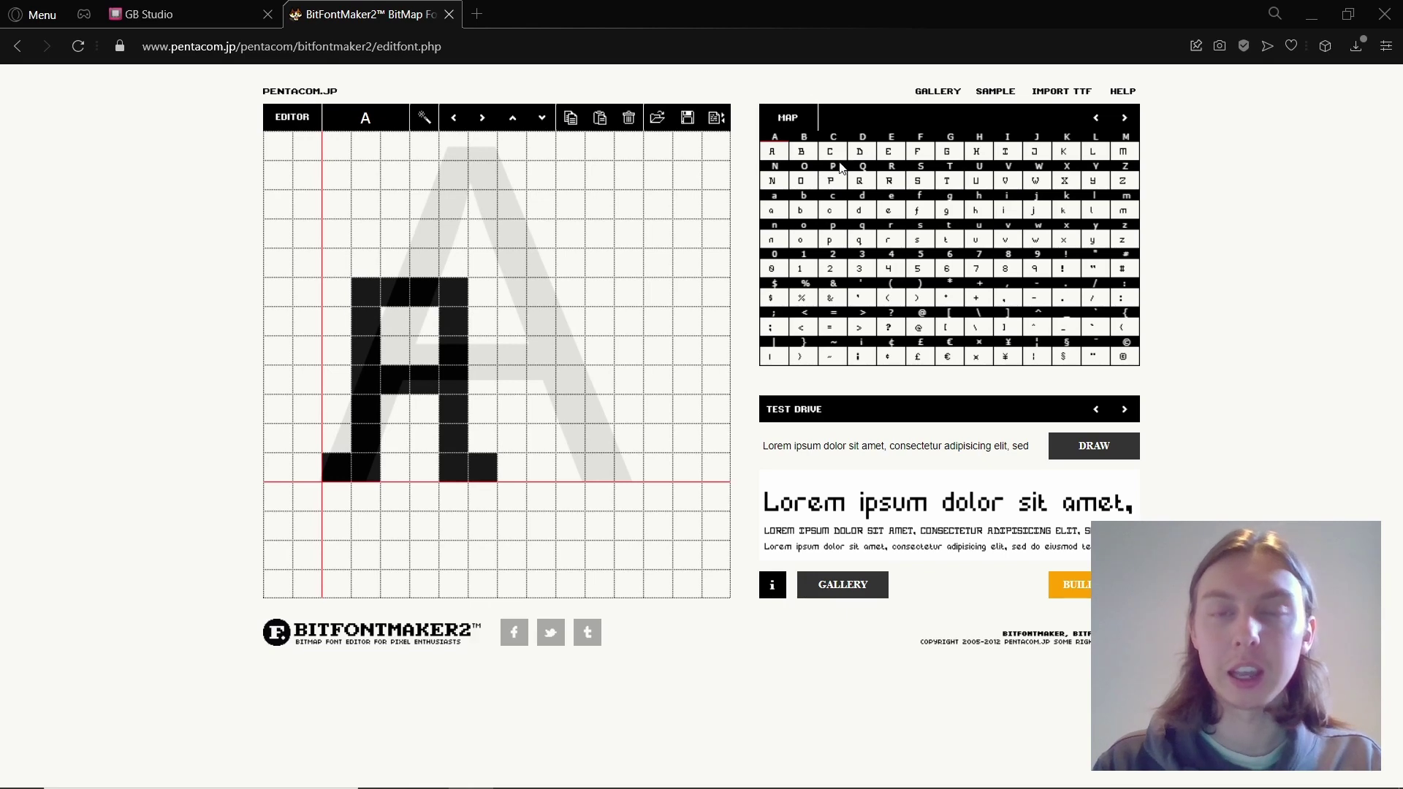
- Open the lowercase y glyph, erase its descender pixels and repaint the stems with a baseline bar
{"action": "left_click", "coordinate": [808, 151]}
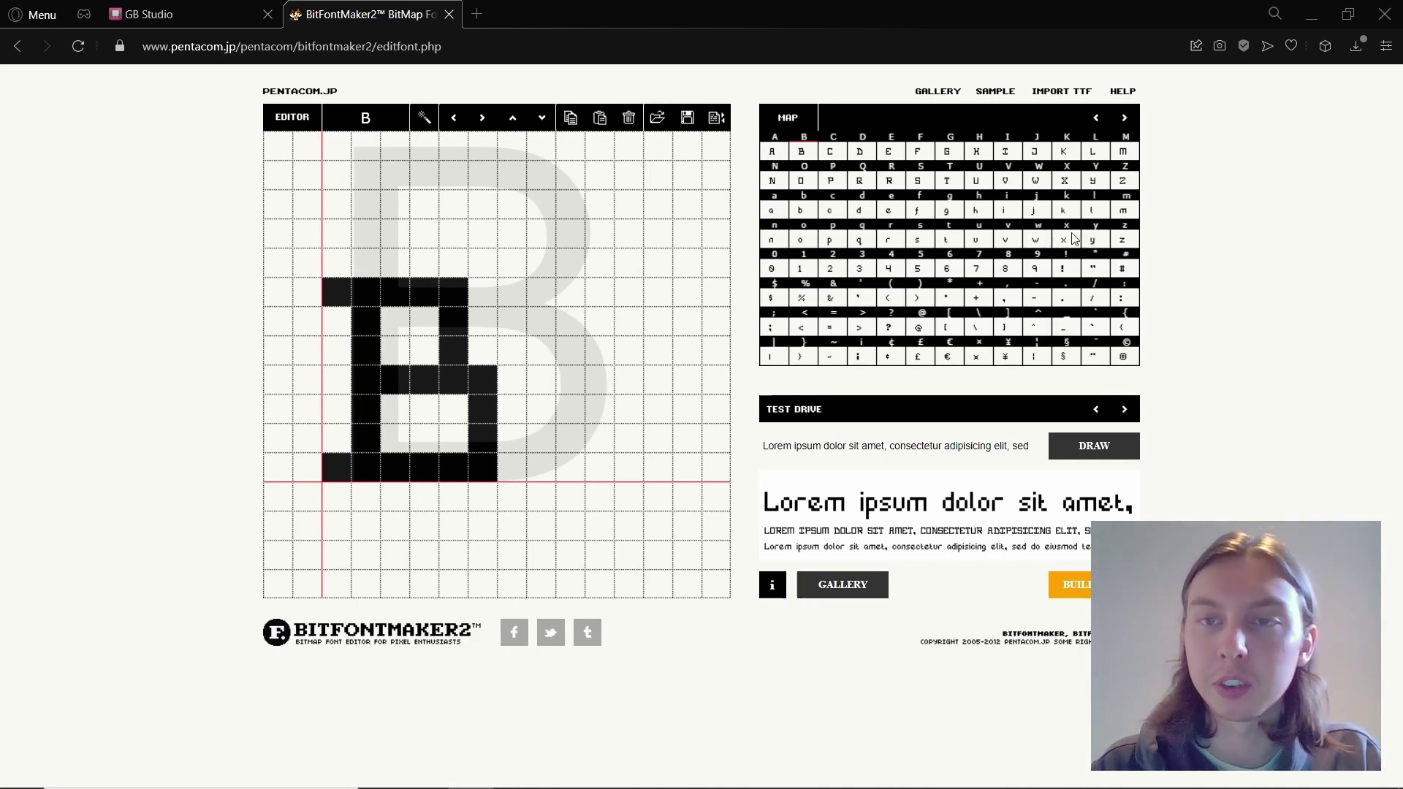
{"action": "left_click", "coordinate": [1099, 240]}
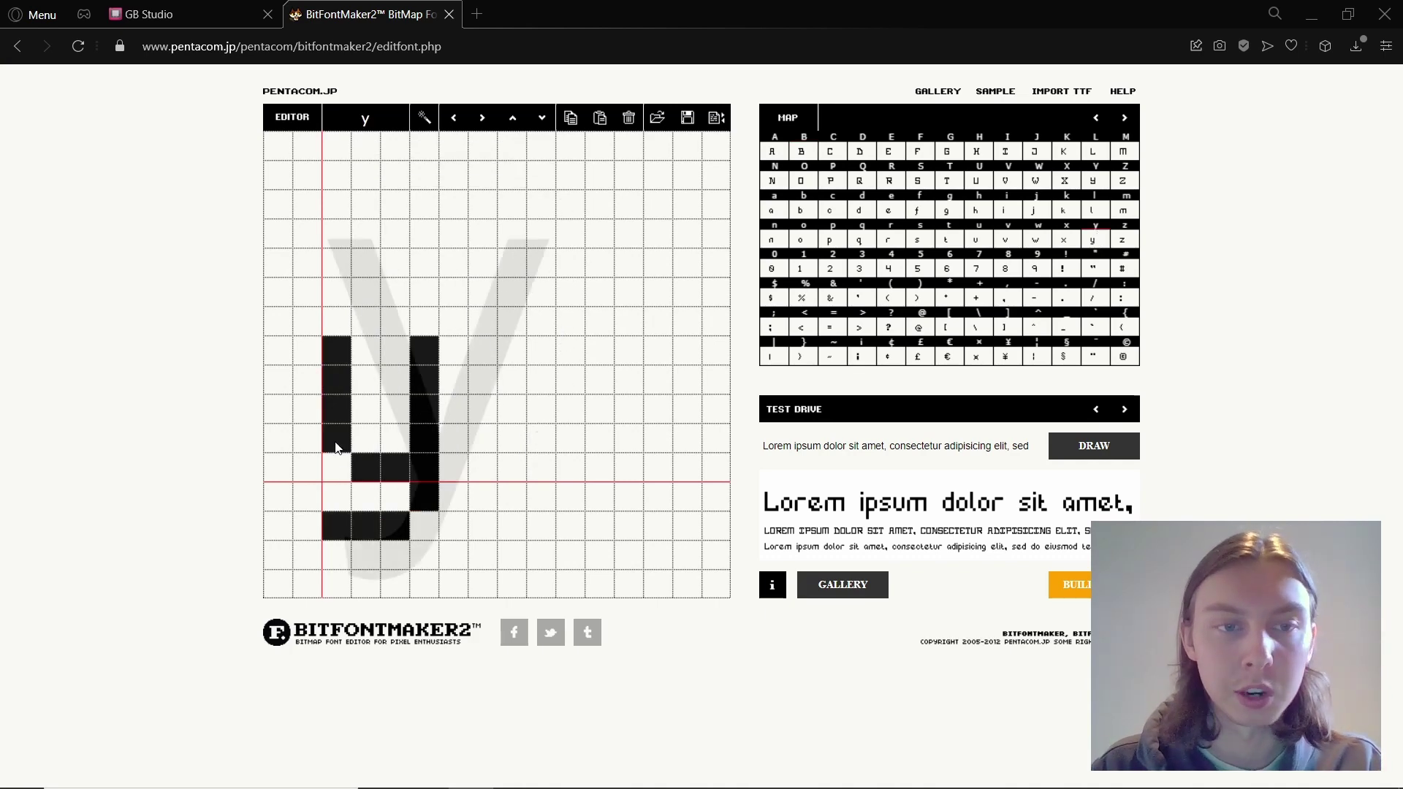
{"action": "left_click_drag", "start_coordinate": [333, 445], "coordinate": [450, 459]}
{"action": "mouse_move", "coordinate": [331, 524]}
{"action": "left_mouse_down"}
{"action": "mouse_move", "coordinate": [449, 515]}
{"action": "mouse_move", "coordinate": [426, 504]}
{"action": "mouse_move", "coordinate": [425, 463]}
{"action": "mouse_move", "coordinate": [330, 475]}
{"action": "left_mouse_up"}
{"action": "left_click_drag", "start_coordinate": [363, 411], "coordinate": [407, 416]}
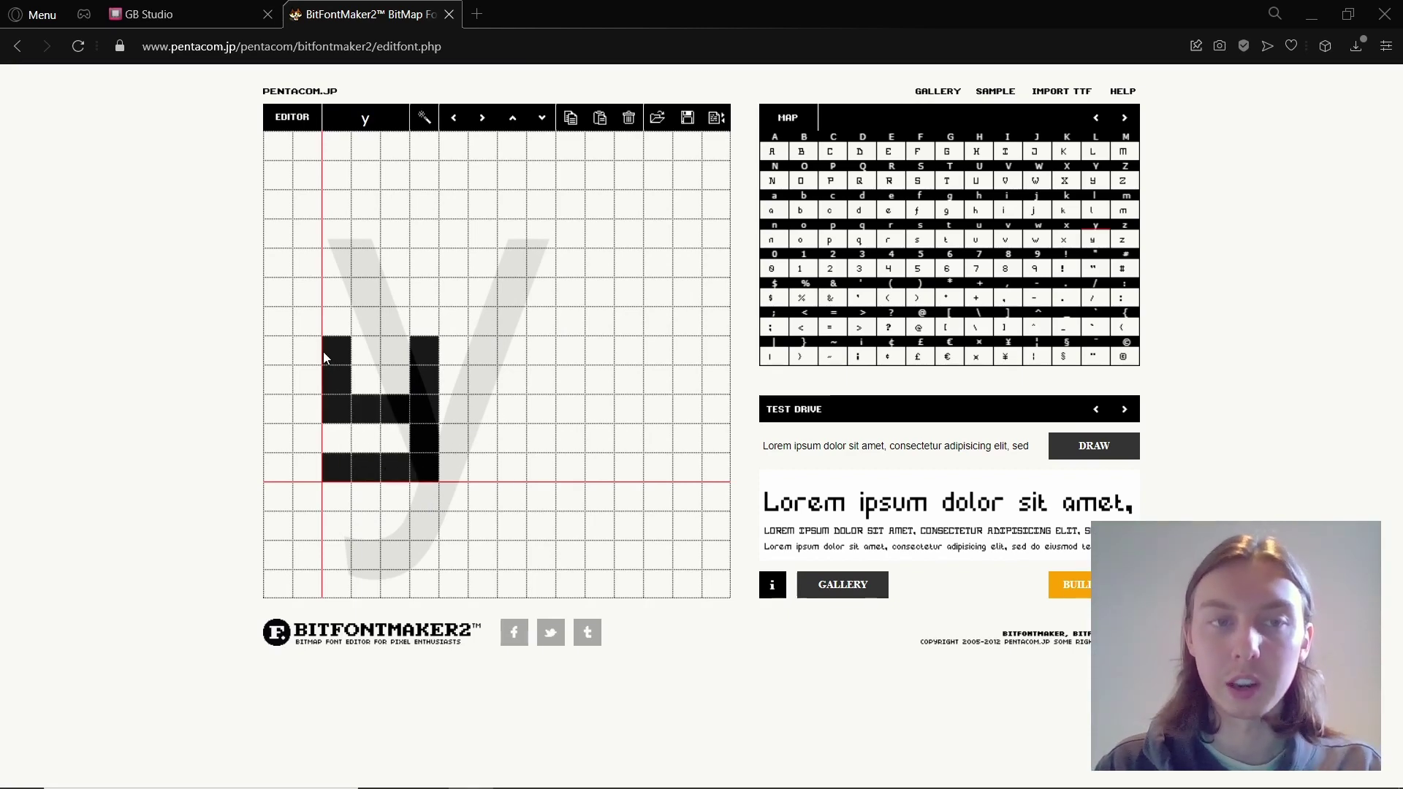
{"action": "mouse_move", "coordinate": [331, 354]}
{"action": "left_mouse_down"}
{"action": "mouse_move", "coordinate": [355, 416]}
{"action": "mouse_move", "coordinate": [379, 411]}
{"action": "mouse_move", "coordinate": [360, 407]}
{"action": "mouse_move", "coordinate": [361, 468]}
{"action": "mouse_move", "coordinate": [443, 464]}
{"action": "mouse_move", "coordinate": [346, 423]}
{"action": "mouse_move", "coordinate": [391, 418]}
{"action": "mouse_move", "coordinate": [340, 428]}
{"action": "mouse_move", "coordinate": [347, 469]}
{"action": "mouse_move", "coordinate": [449, 463]}
{"action": "mouse_move", "coordinate": [426, 519]}
{"action": "mouse_move", "coordinate": [334, 528]}
{"action": "left_mouse_up"}
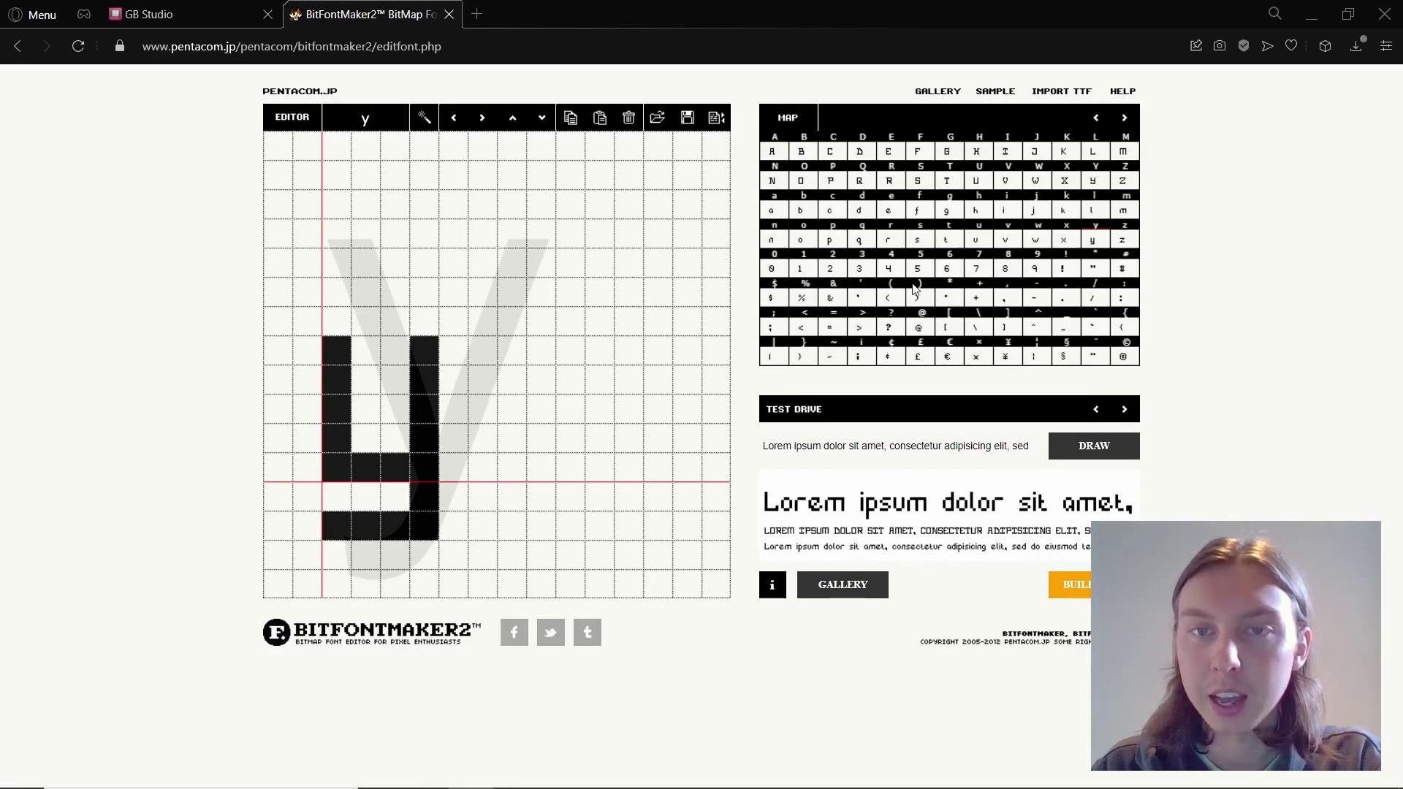
- Open the lowercase j glyph from the character map
{"action": "left_click", "coordinate": [1033, 211]}
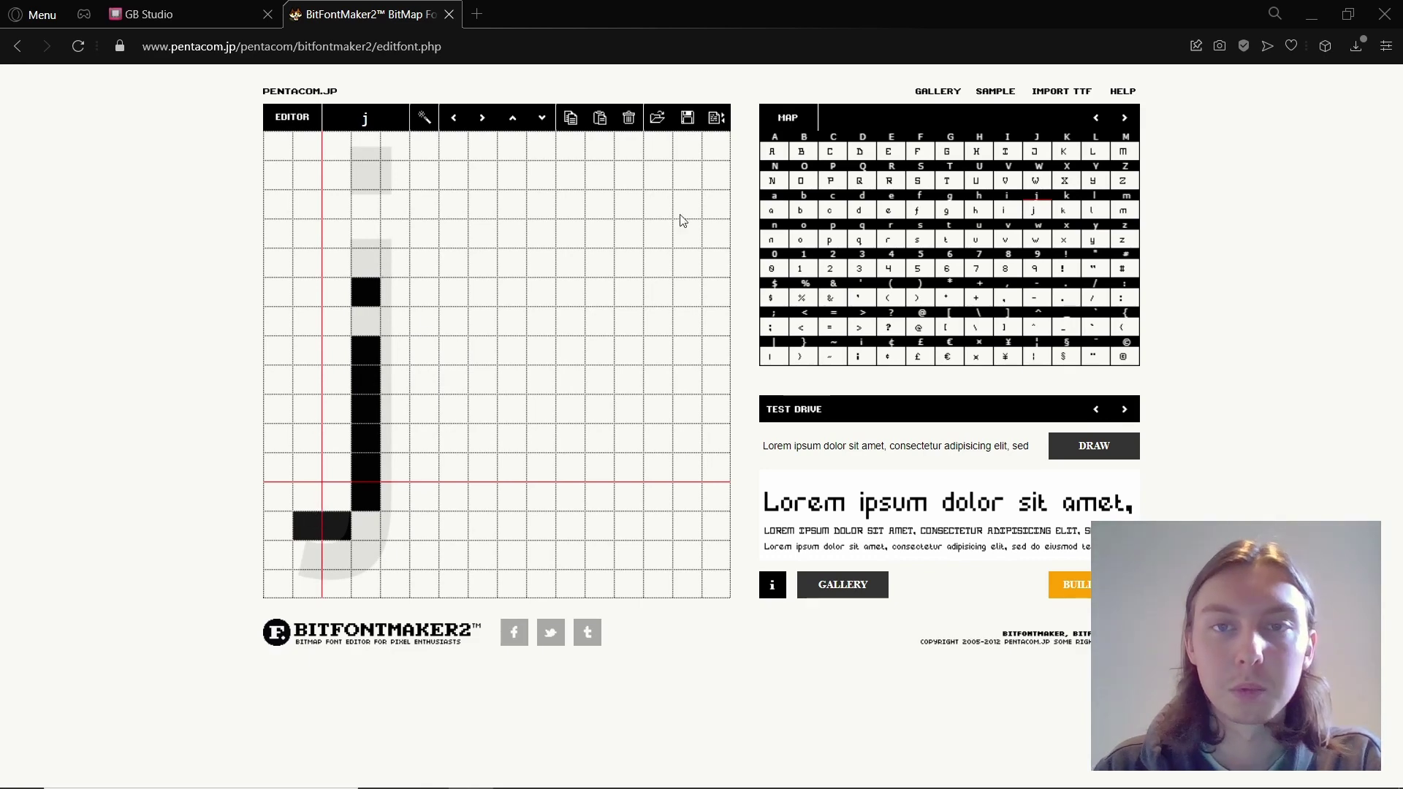
- Open the capital F glyph, page the character map forward twice, then return to the first page
{"action": "left_click", "coordinate": [918, 151]}
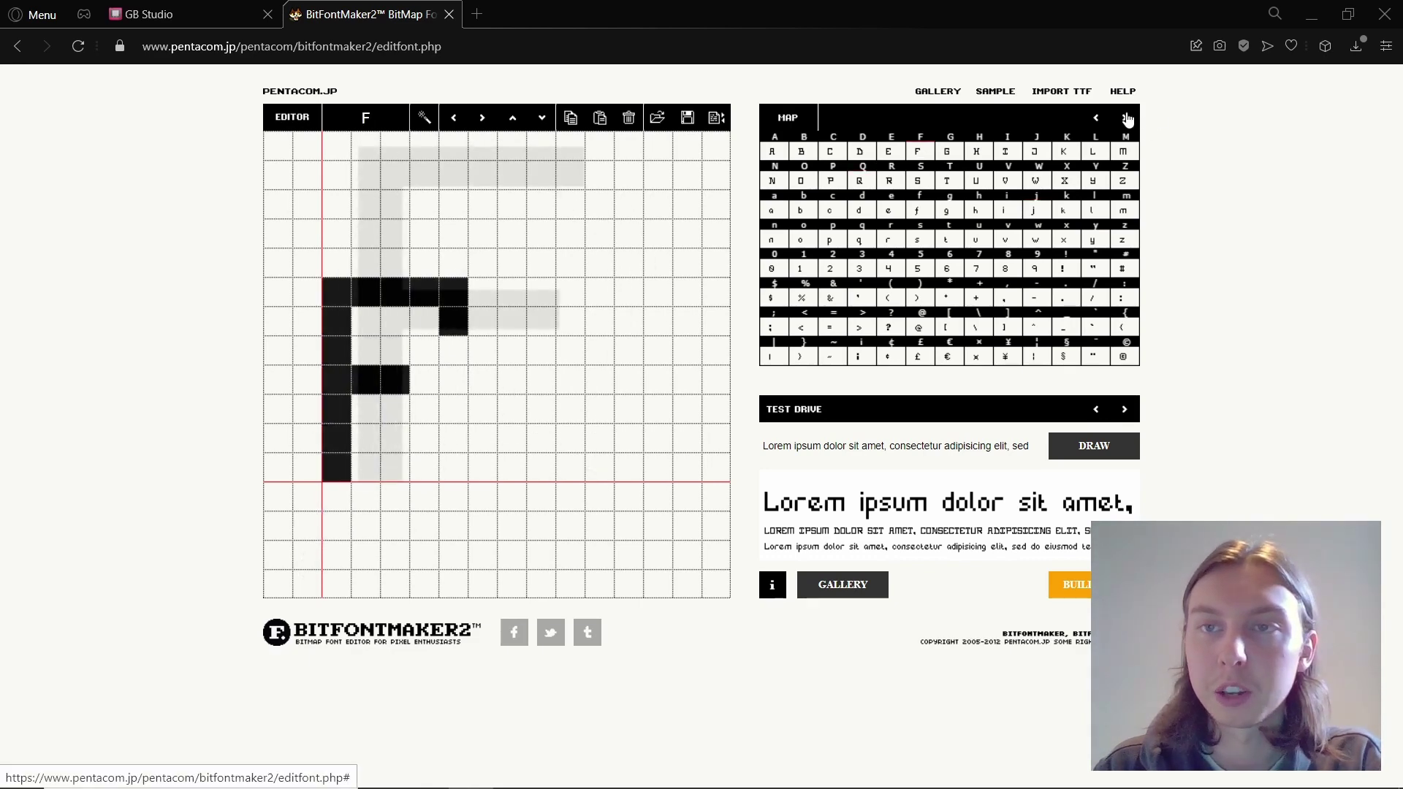
{"action": "left_click", "coordinate": [1124, 118]}
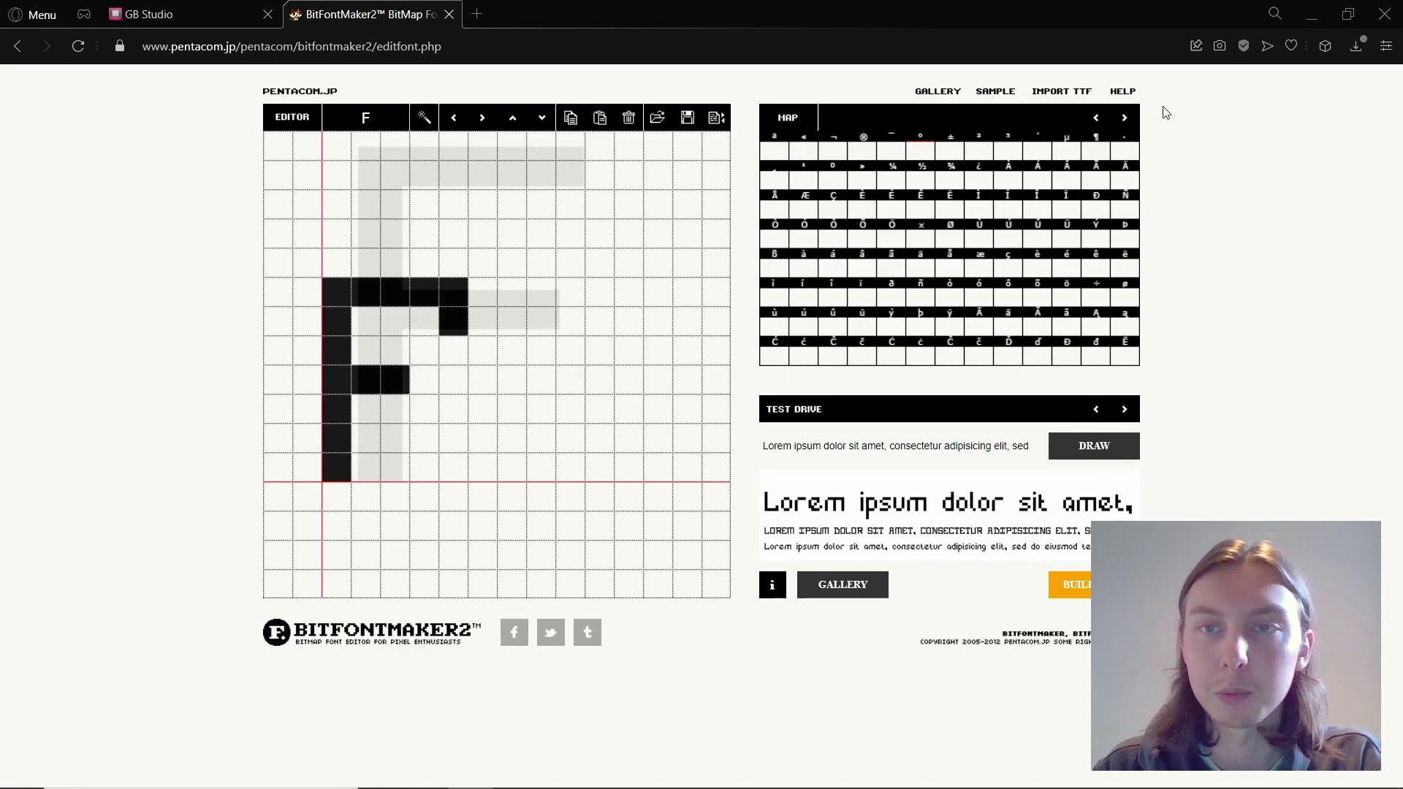
{"action": "left_click", "coordinate": [1124, 118]}
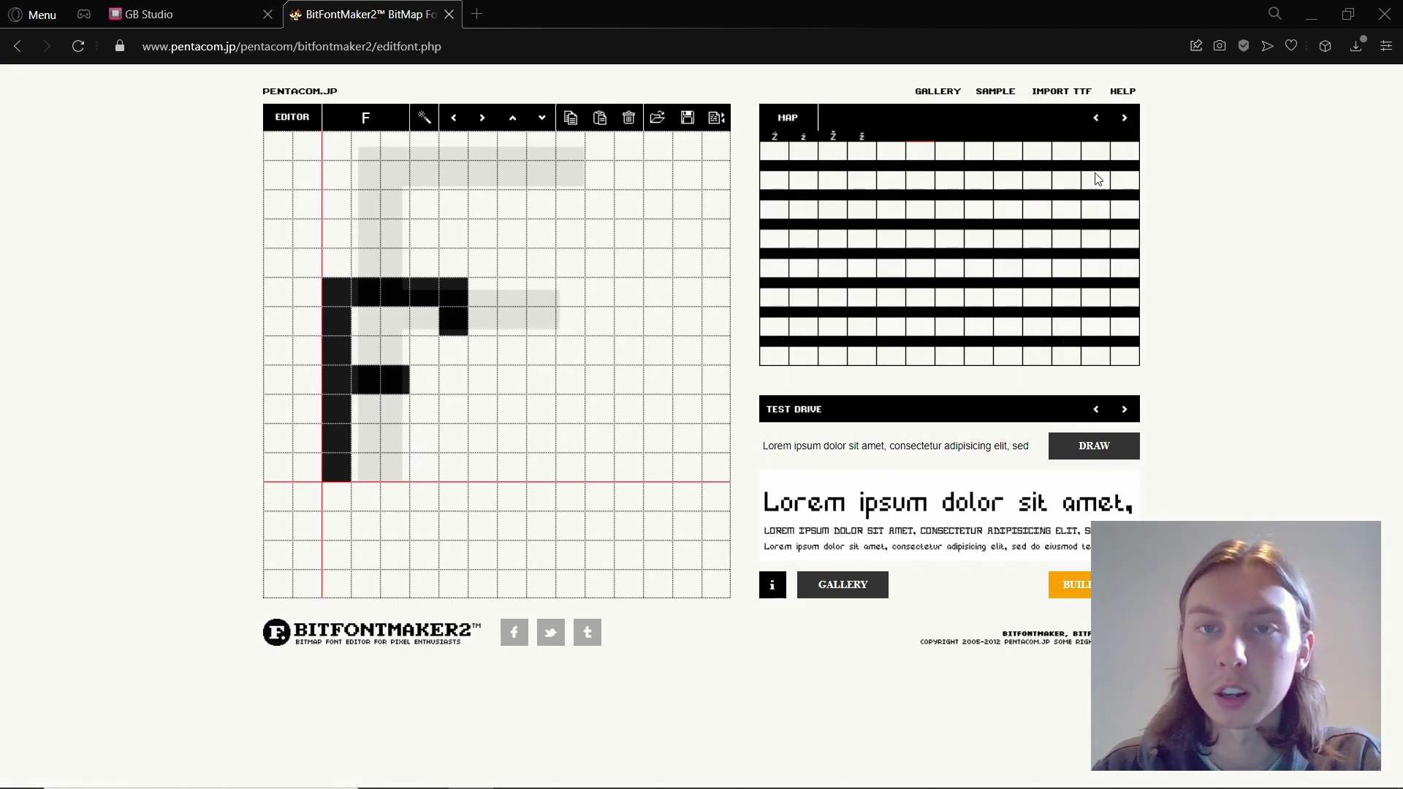
{"action": "left_click", "coordinate": [1094, 118]}
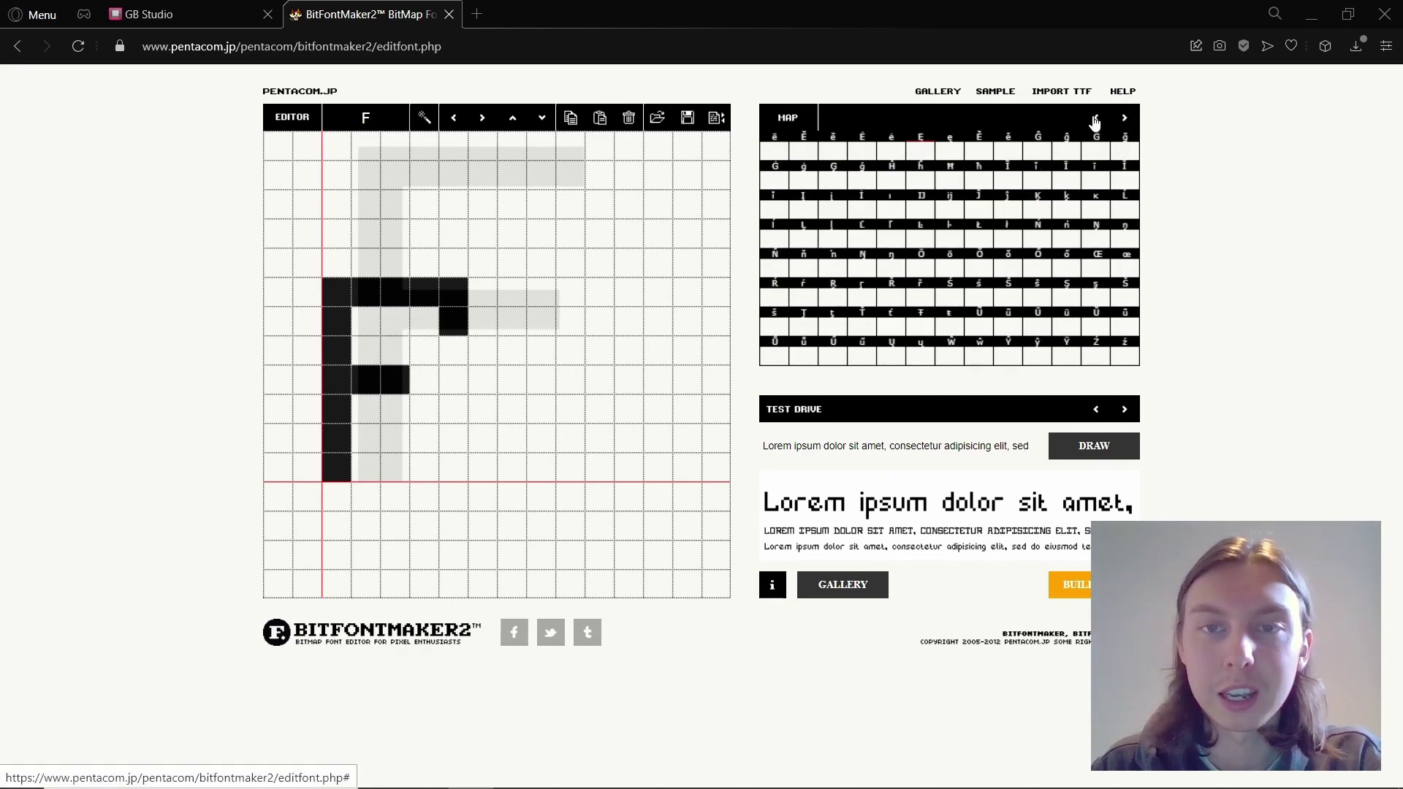
{"action": "left_click", "coordinate": [1095, 118]}
{"action": "left_click", "coordinate": [1095, 120]}
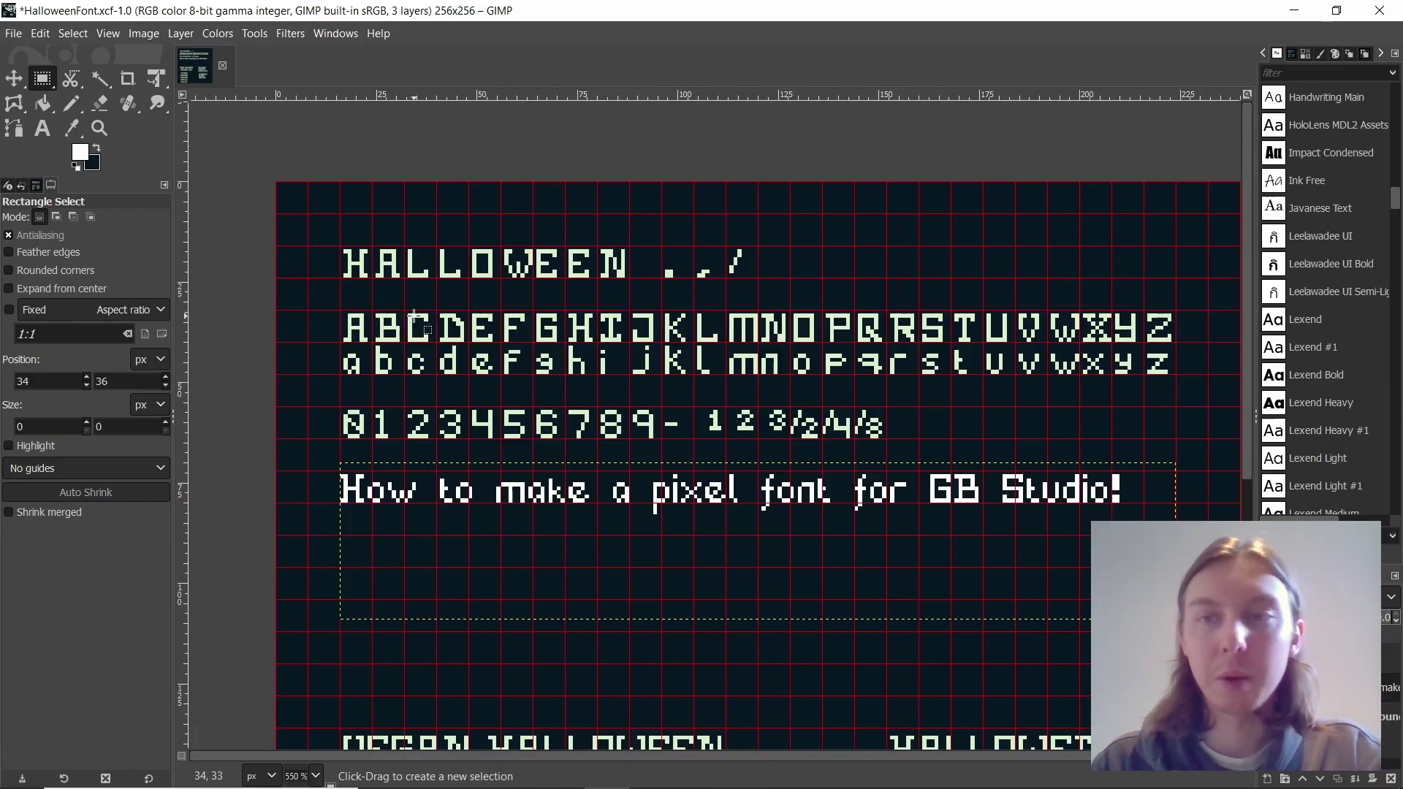
- With GIMP's Text tool, select the 'How to make a pixel font for GB Studio!' caption layer
{"action": "scroll", "coordinate": [413, 318], "scroll_direction": "down", "scroll_amount": 4}
{"action": "scroll", "coordinate": [505, 322], "scroll_direction": "up", "scroll_amount": 2}
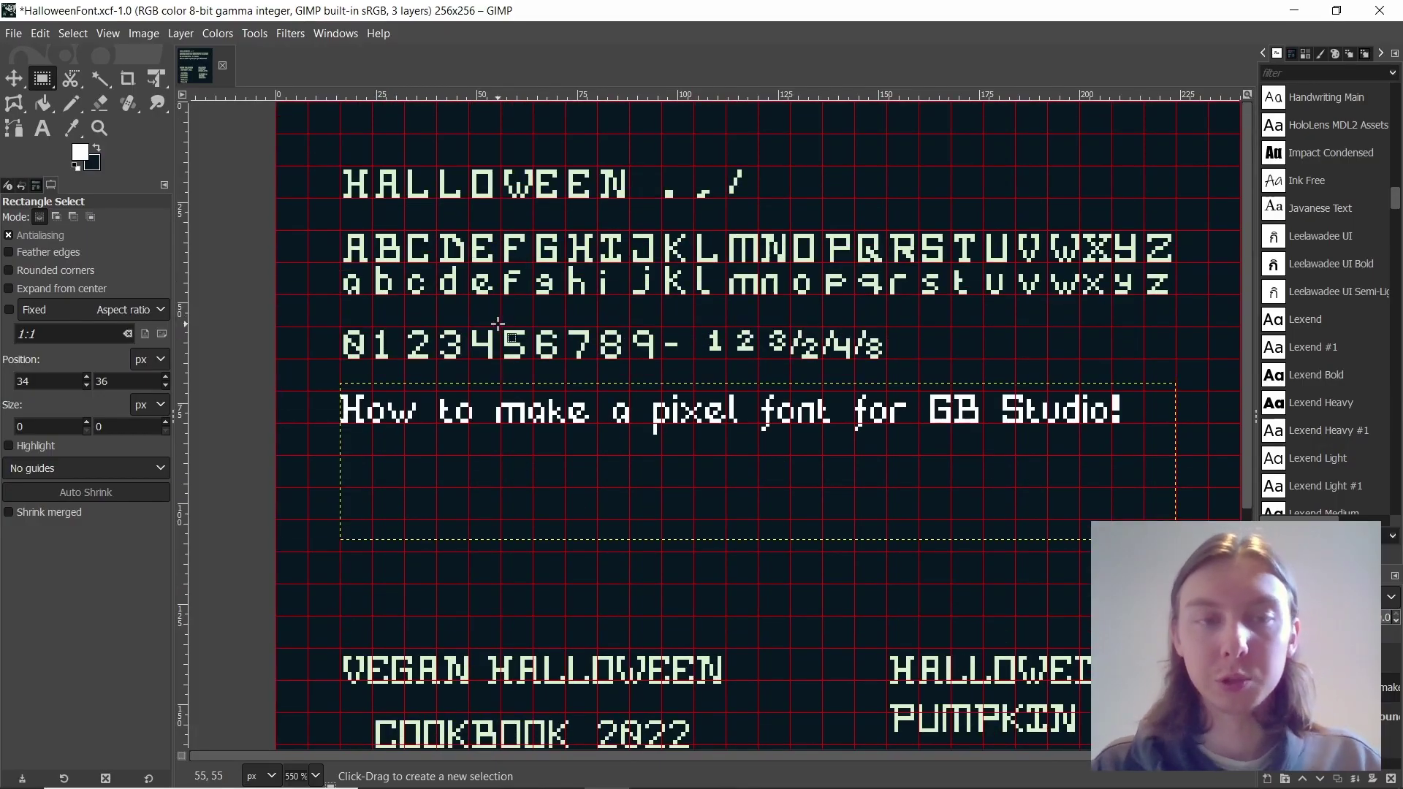
{"action": "key", "text": "t"}
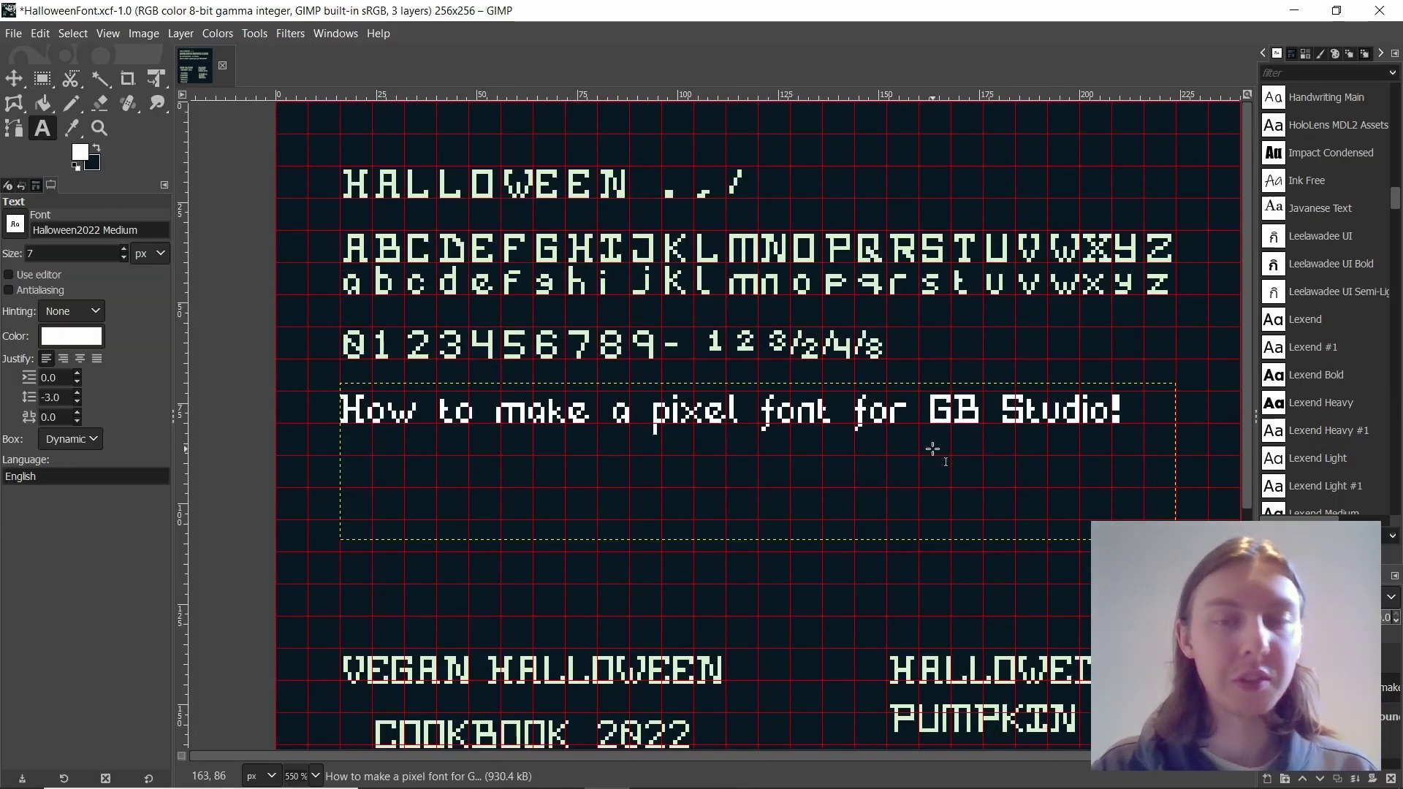
{"action": "left_click", "coordinate": [1144, 407]}
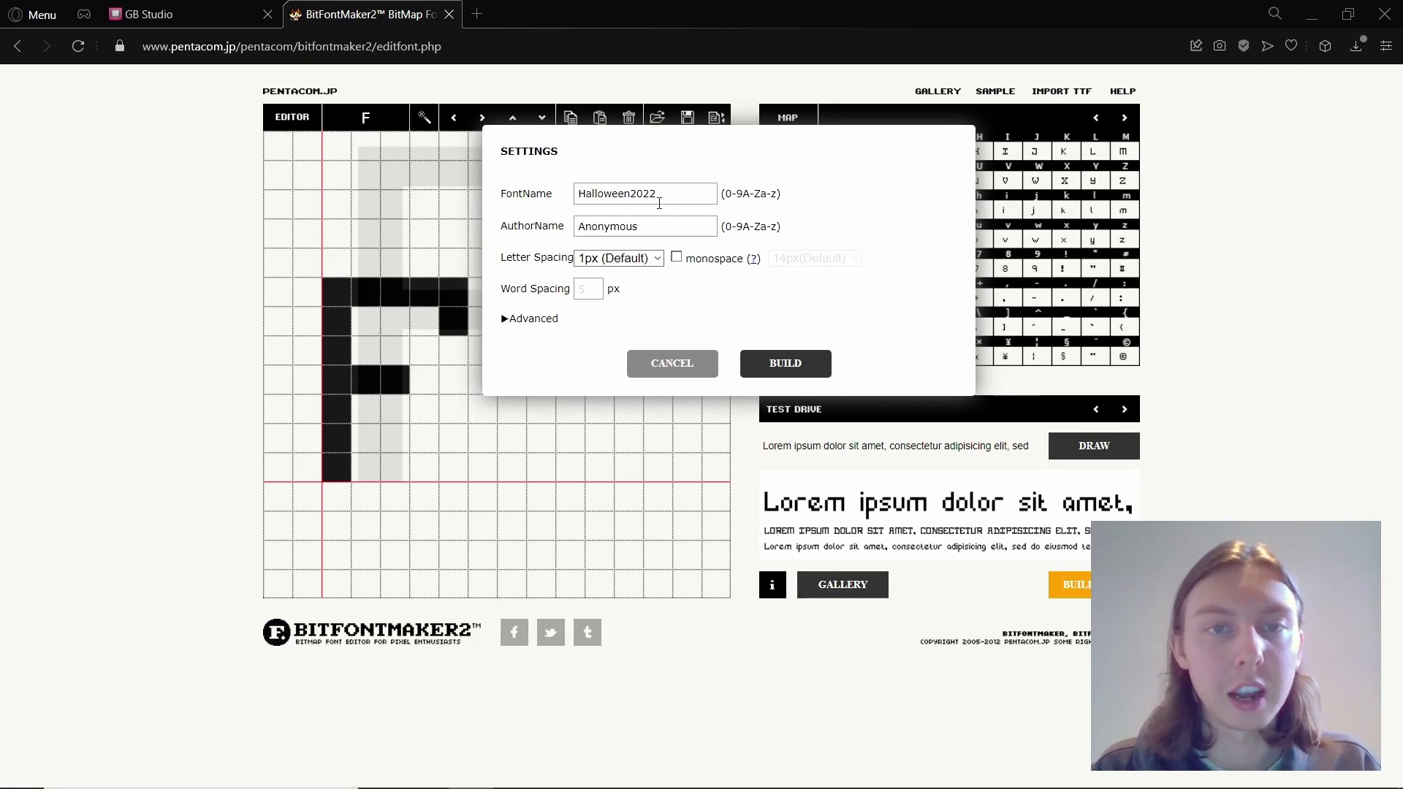
- In build settings, select the Halloween2022 font name and author fields, then set letter spacing to 2px
{"action": "double_click", "coordinate": [656, 195]}
{"action": "double_click", "coordinate": [650, 223]}
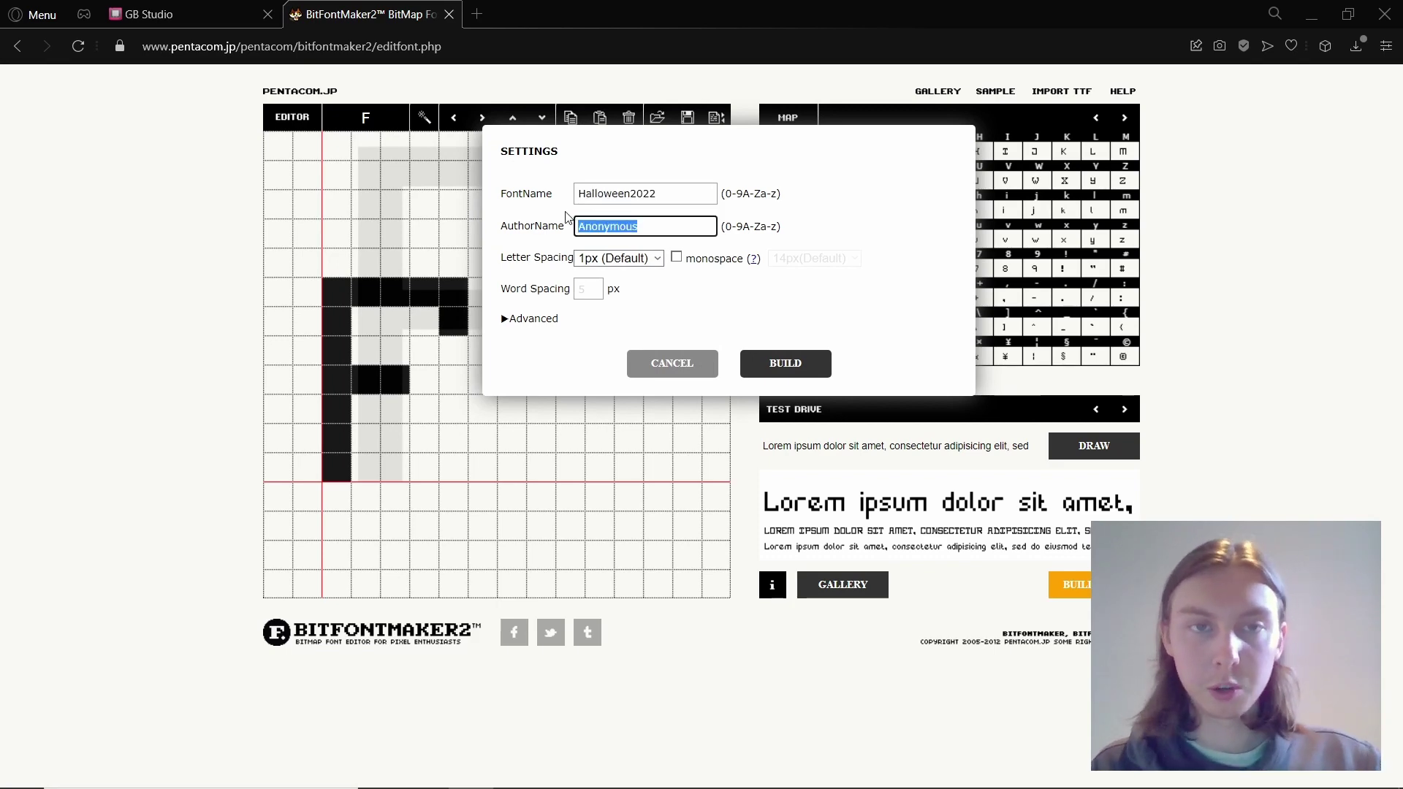
{"action": "left_click", "coordinate": [646, 258]}
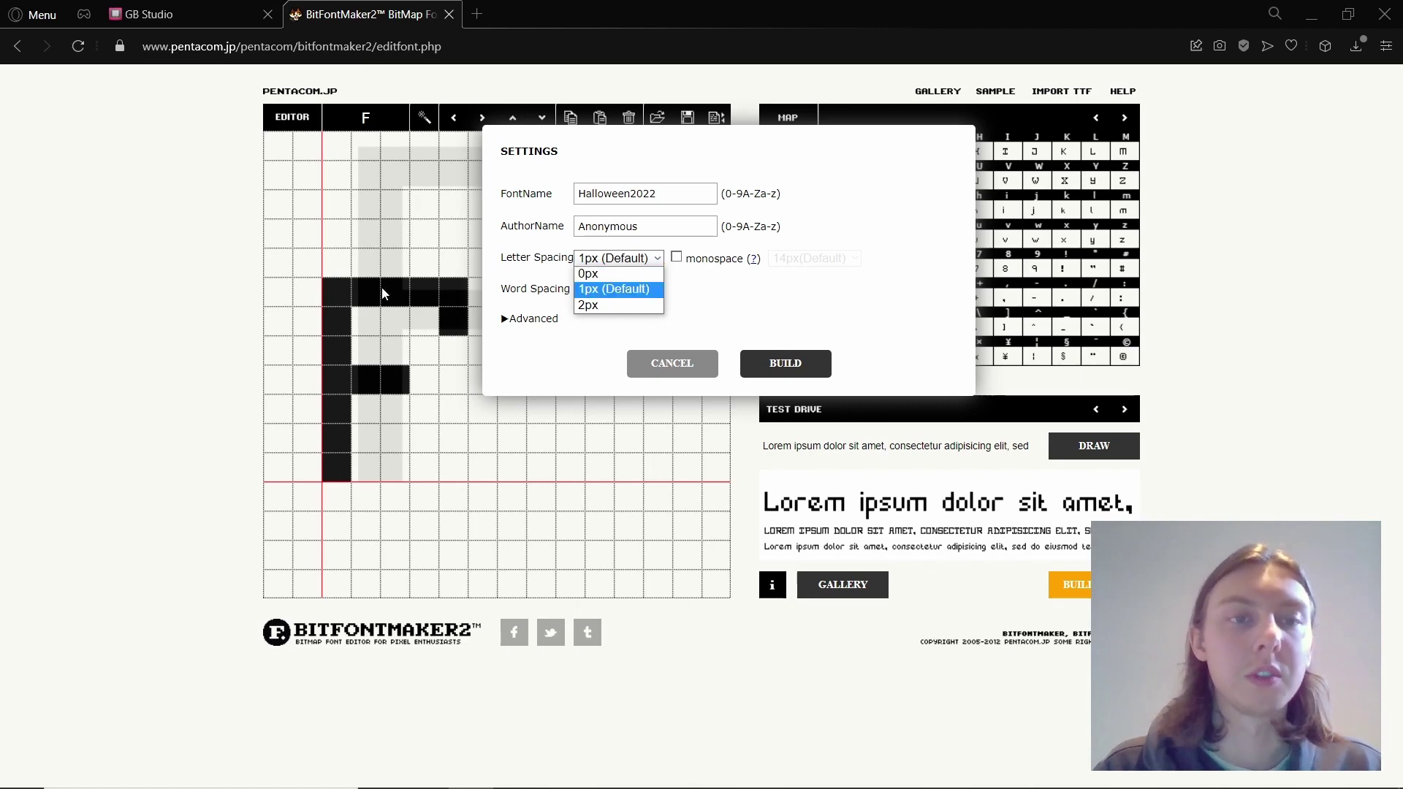
{"action": "left_click", "coordinate": [578, 288]}
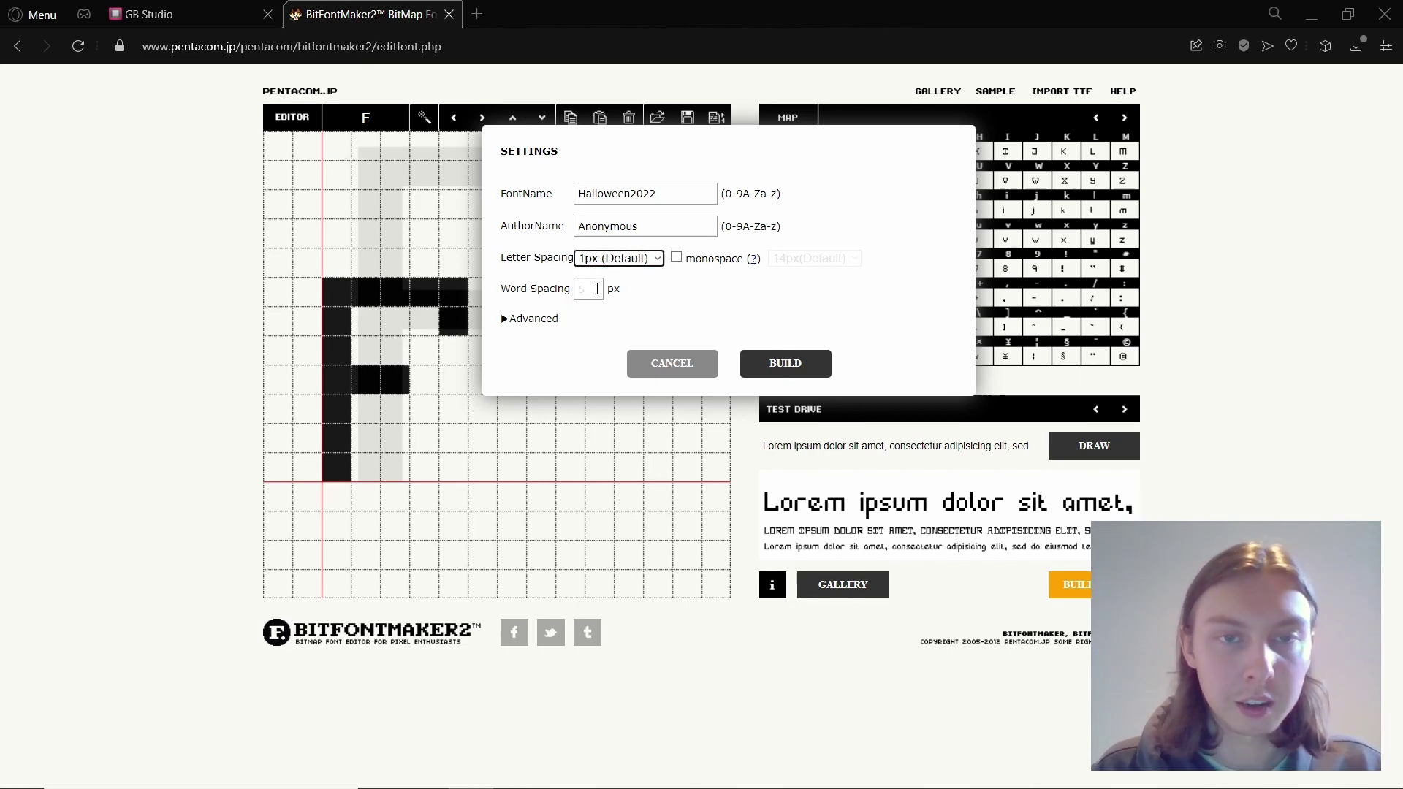
{"action": "left_click", "coordinate": [636, 260]}
{"action": "left_click", "coordinate": [612, 306]}
{"action": "left_click", "coordinate": [614, 260]}
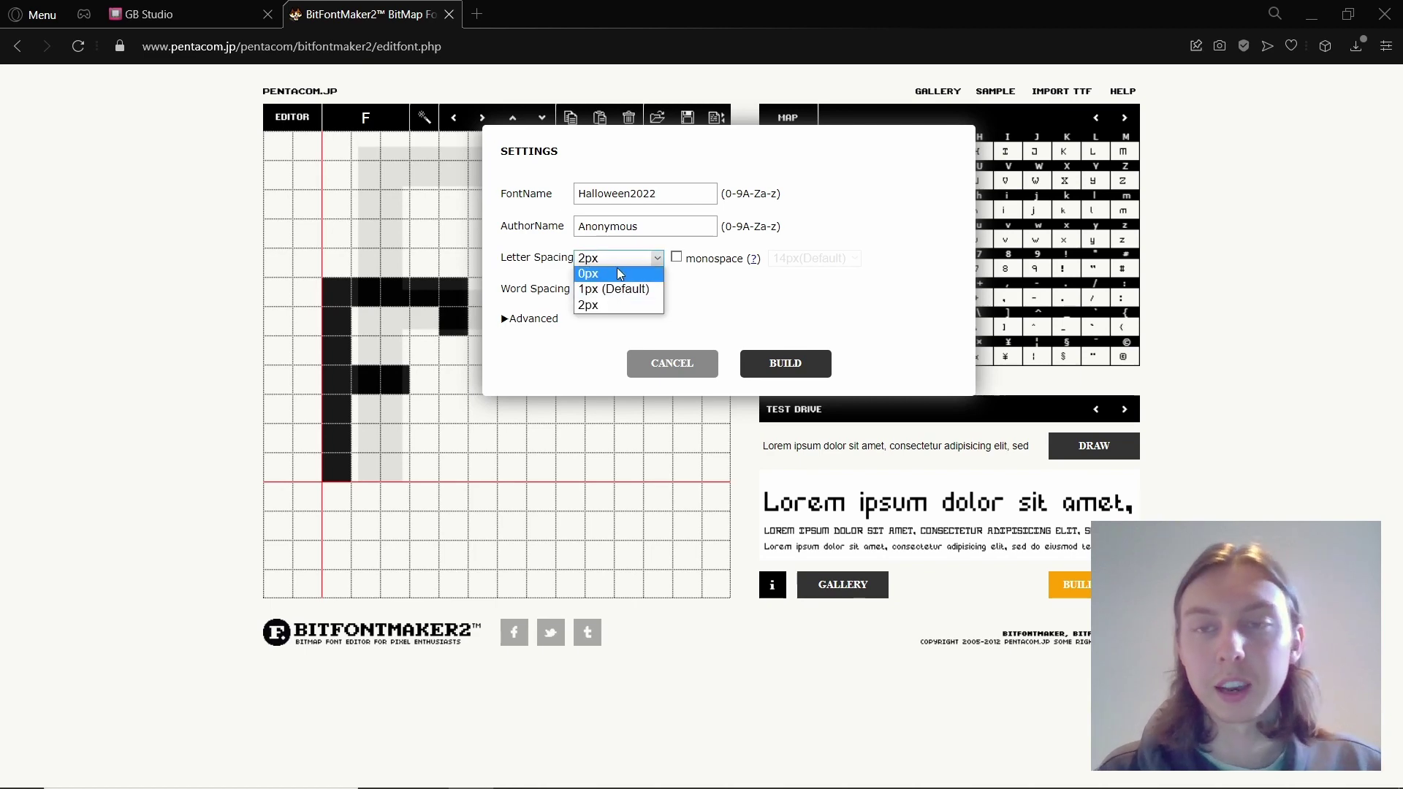
{"action": "left_click", "coordinate": [677, 260]}
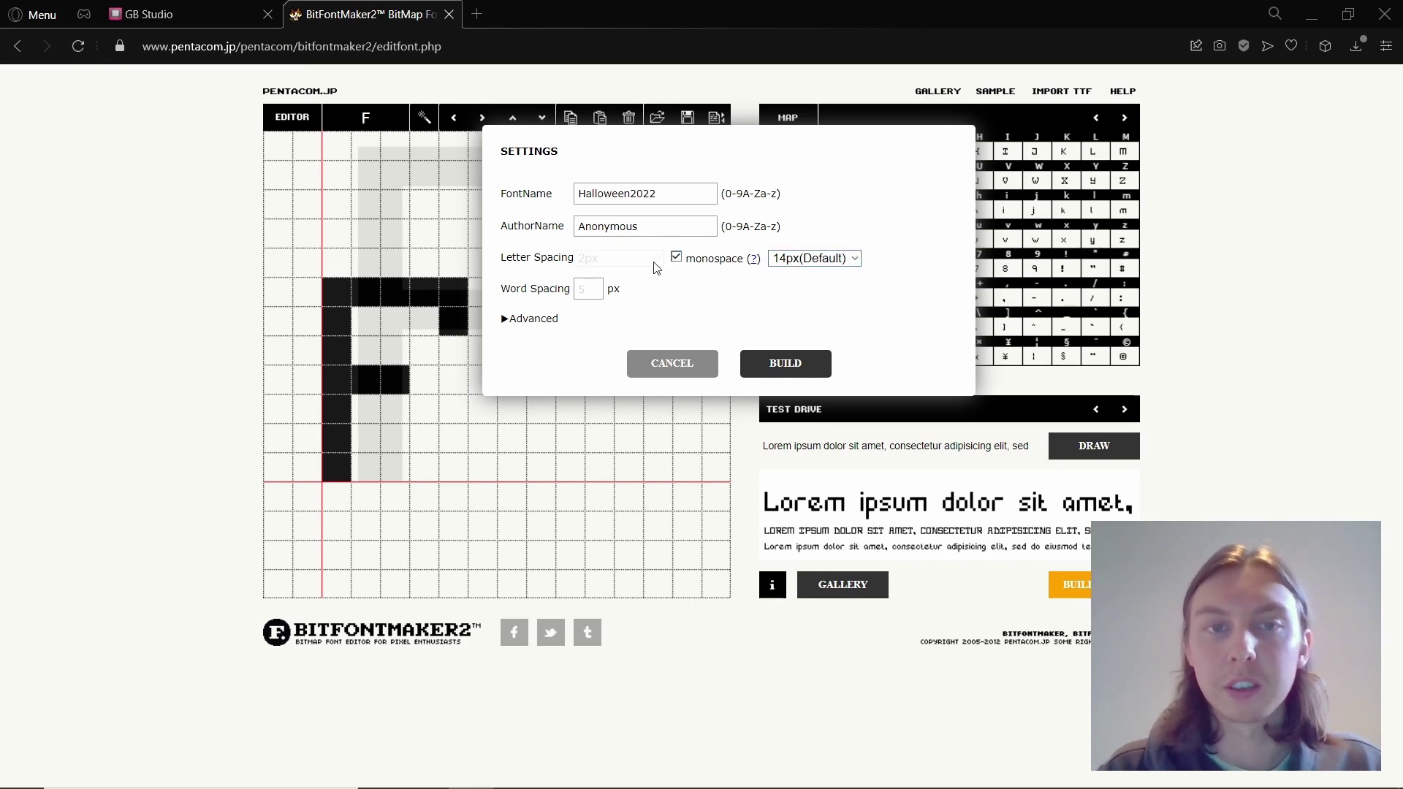
{"action": "left_click", "coordinate": [676, 258]}
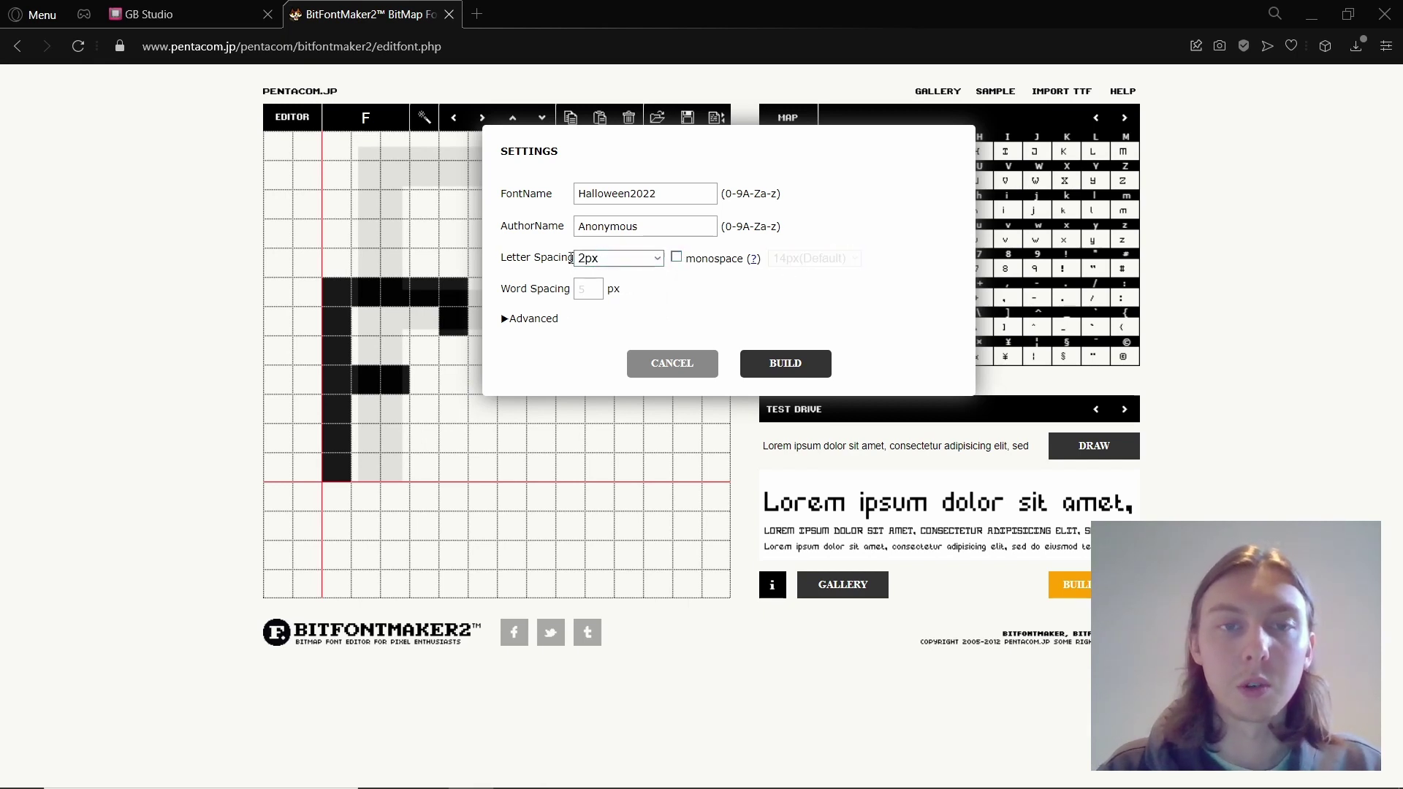
{"action": "left_click", "coordinate": [676, 257]}
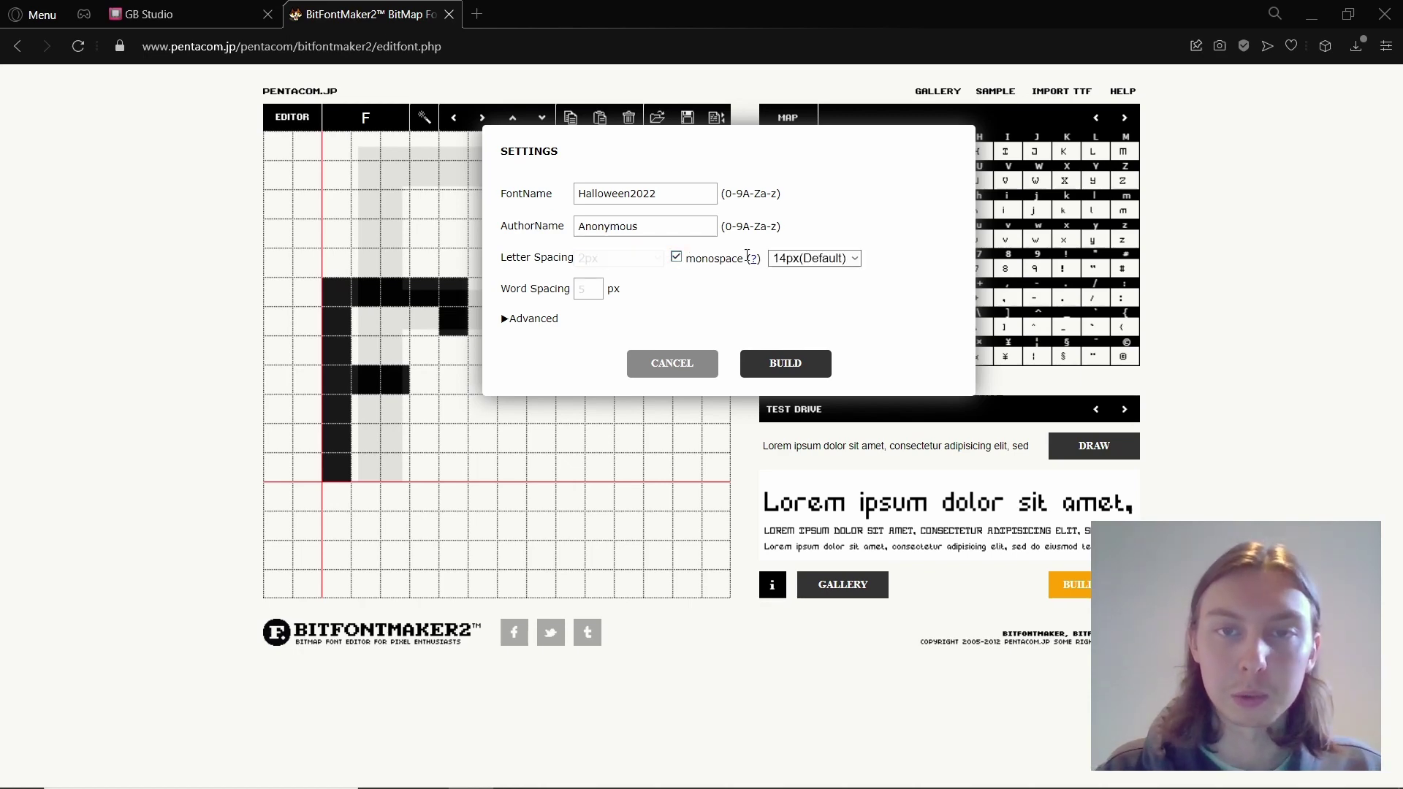
{"action": "left_click", "coordinate": [676, 258]}
{"action": "left_click", "coordinate": [592, 291]}
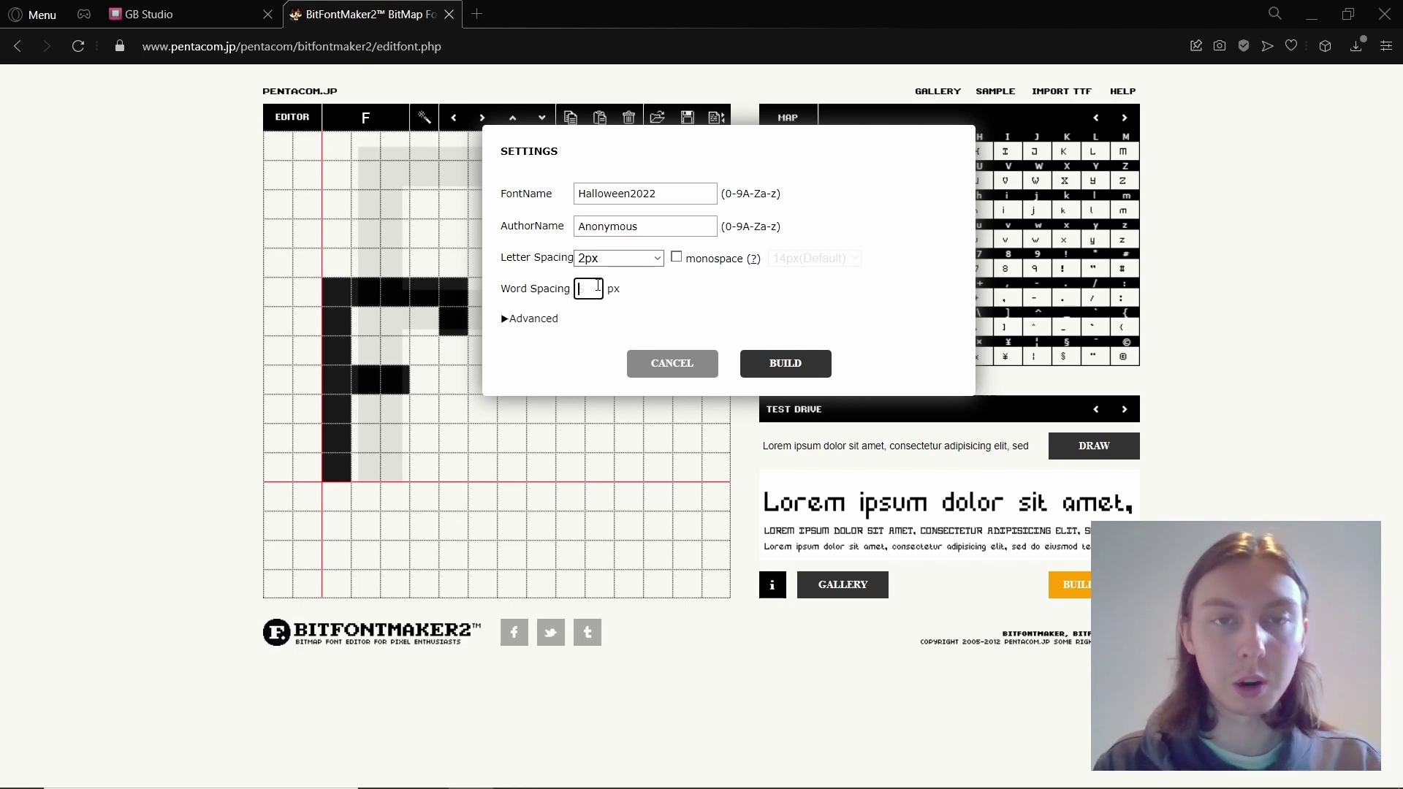